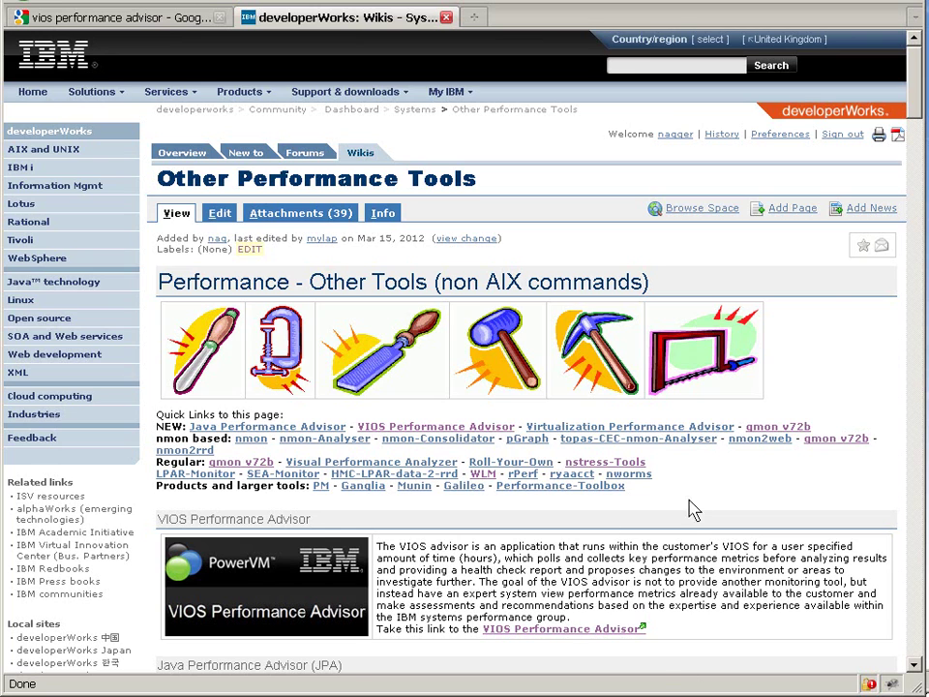
# Go to the VIOS Performance Advisor wiki page and download vios_advisor.zip into C:\temp
pyautogui.moveTo(915, 93); pyautogui.dragTo(915, 142)
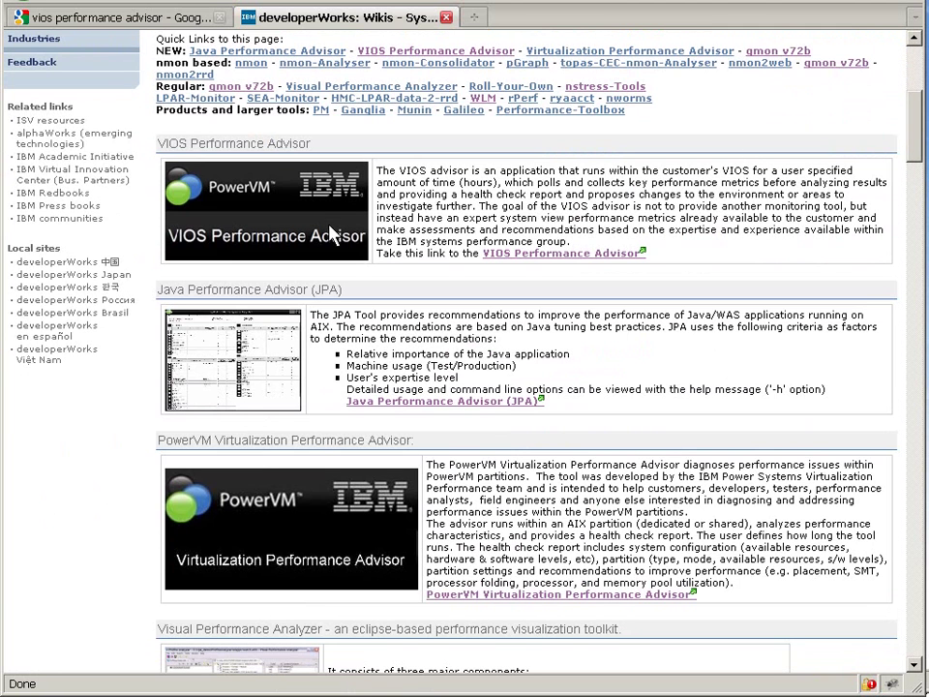
pyautogui.click(524, 255)
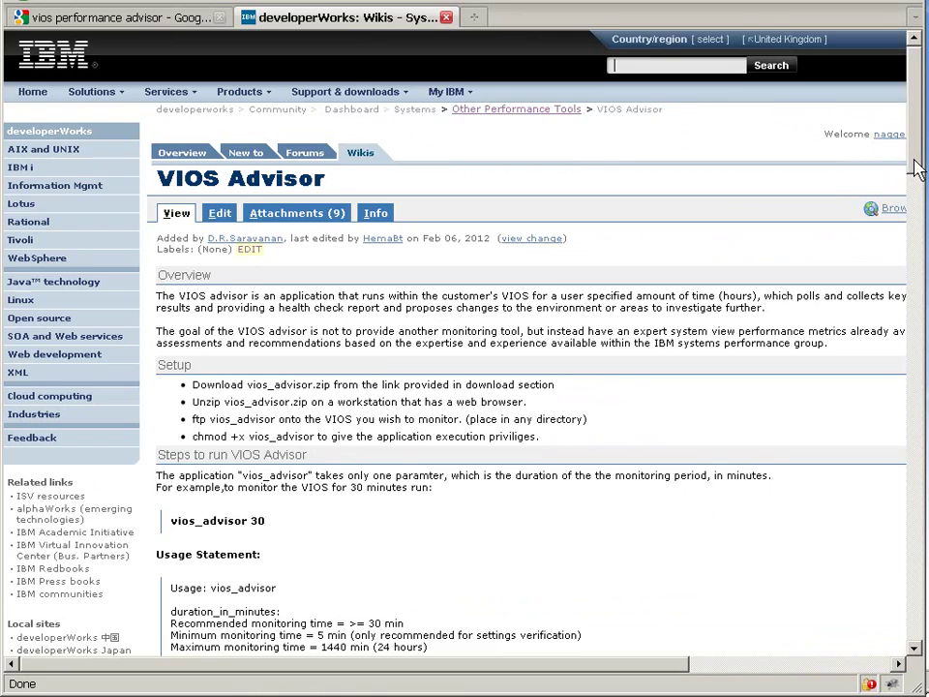
pyautogui.moveTo(918, 166); pyautogui.dragTo(916, 223)
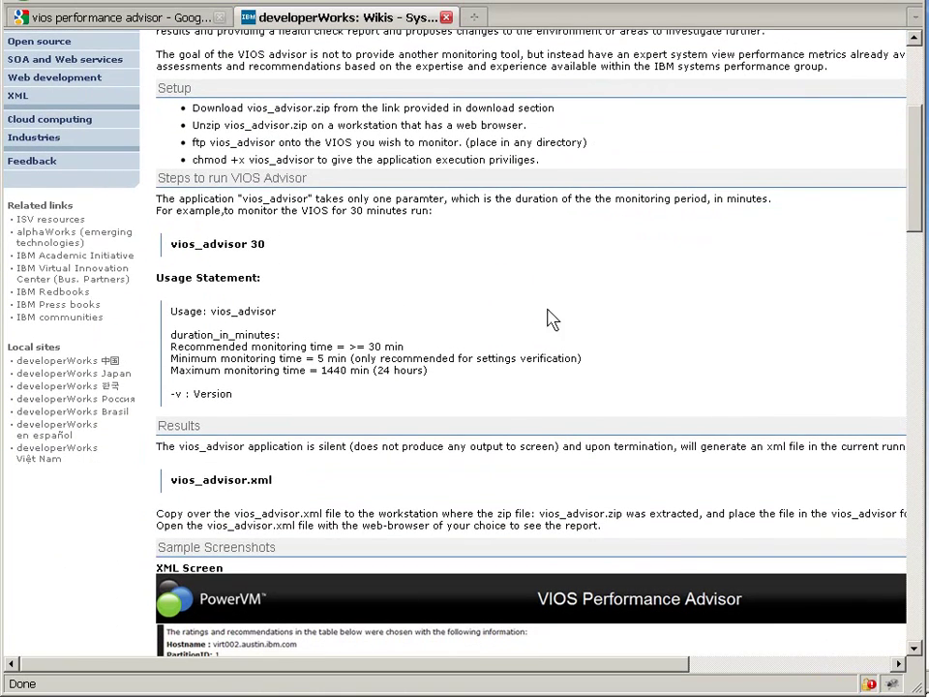
pyautogui.moveTo(921, 194); pyautogui.dragTo(846, 587)
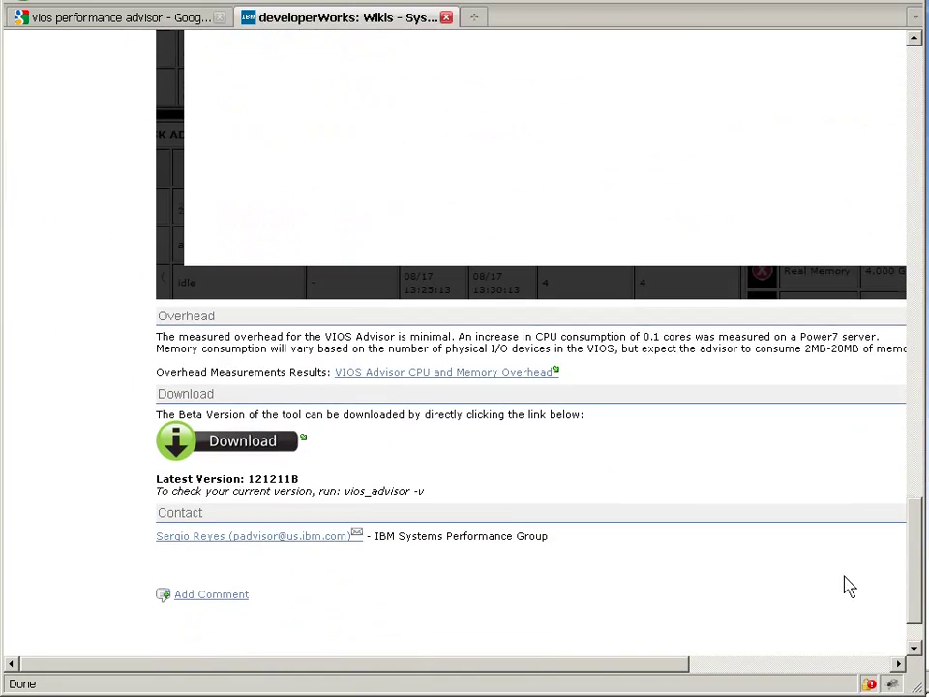
pyautogui.click(250, 451)
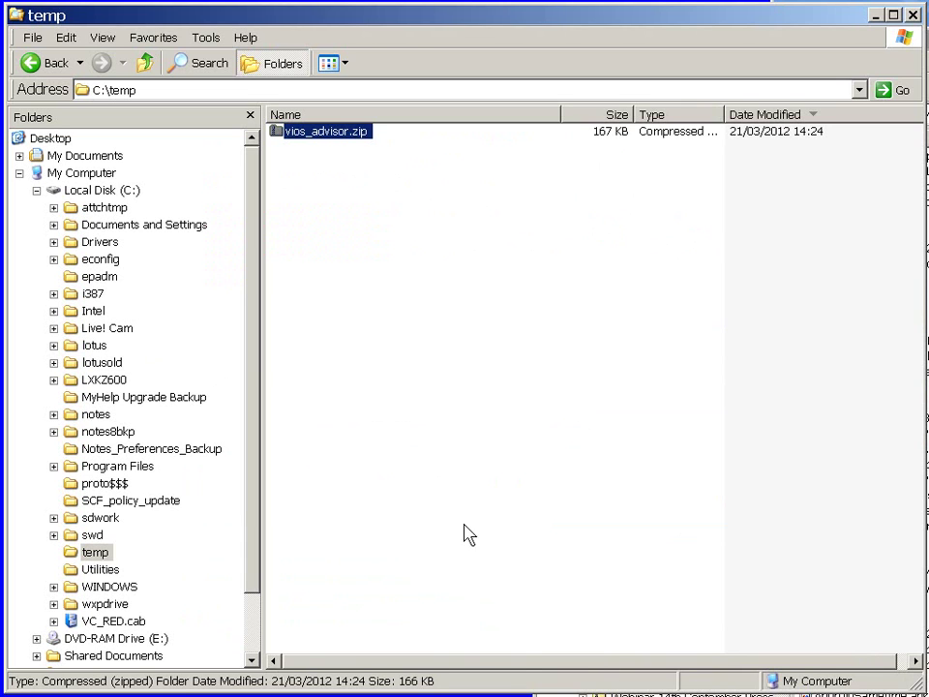
# Extract the vios_advisor folder from vios_advisor.zip into C:\temp, approving the copy warning
pyautogui.doubleClick(328, 141)
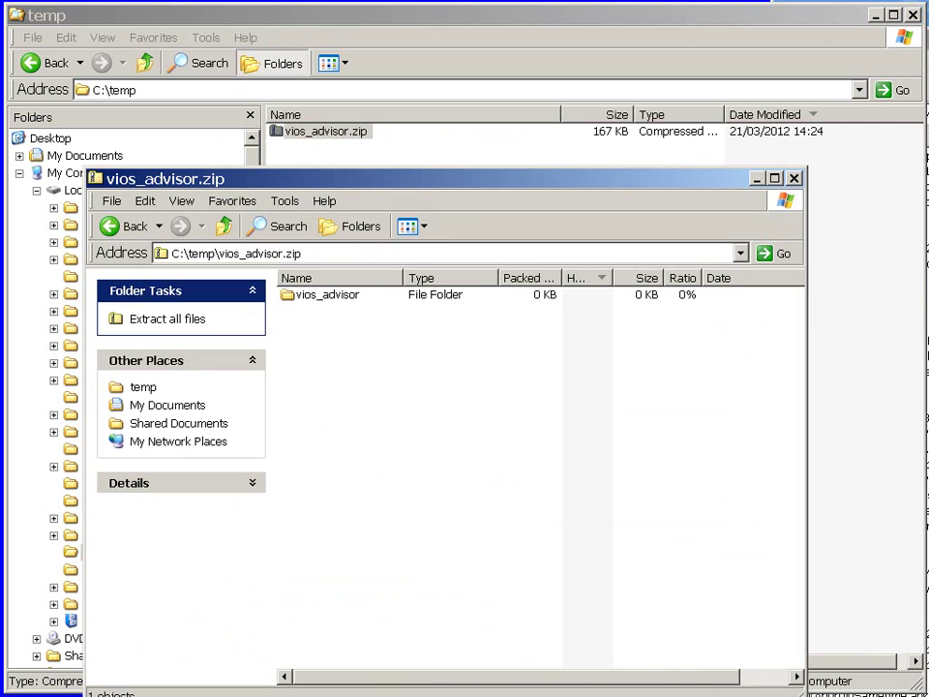
pyautogui.click(338, 300)
pyautogui.moveTo(339, 308); pyautogui.dragTo(355, 162)
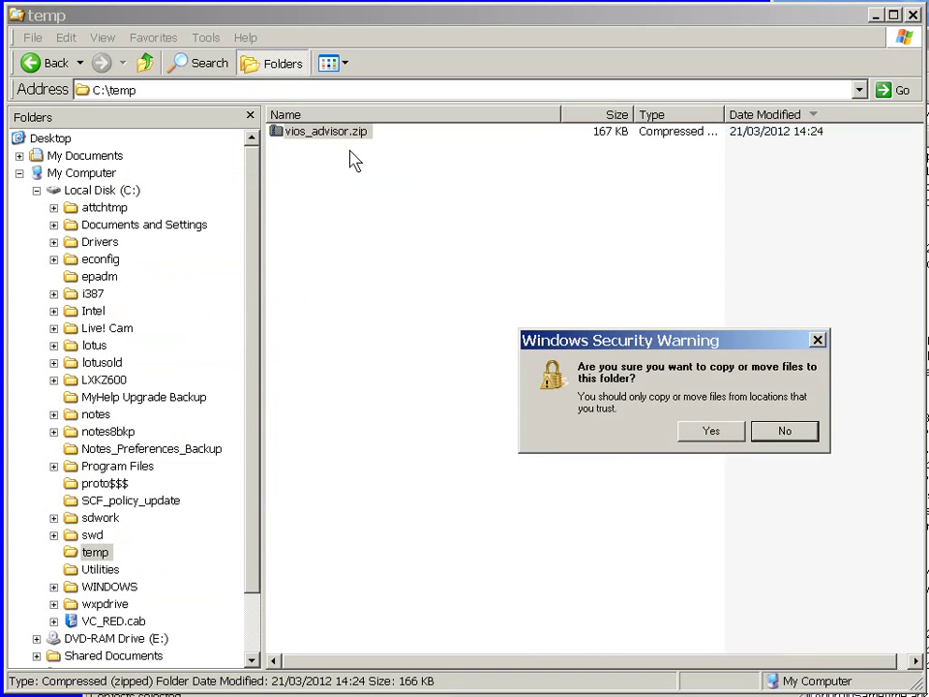
pyautogui.click(713, 436)
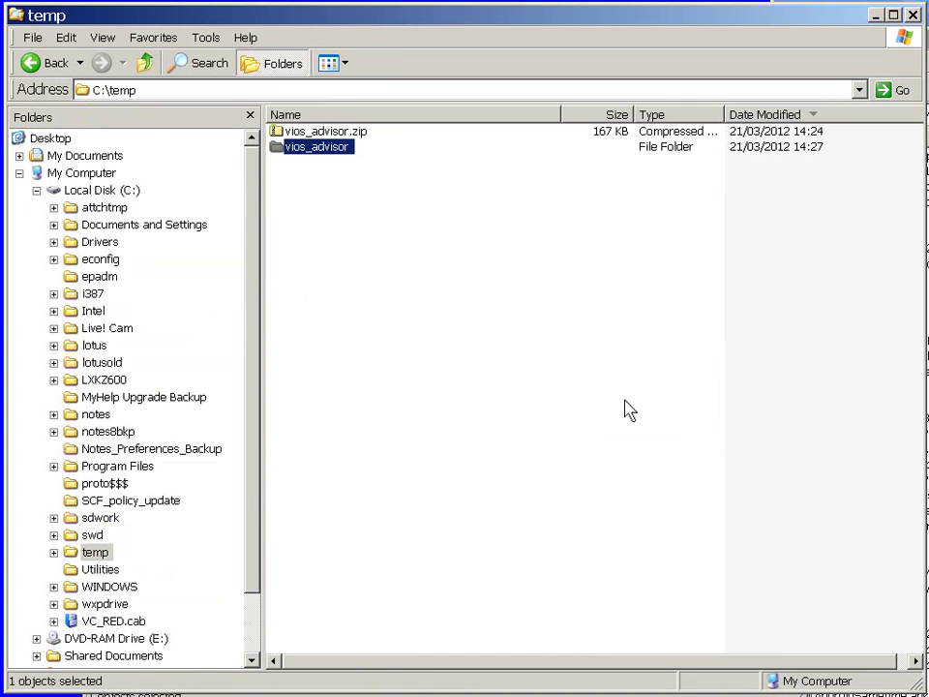
# Open the extracted vios_advisor folder and select the vios_advisor program file
pyautogui.doubleClick(304, 147)
pyautogui.click(310, 146)
pyautogui.click(407, 293)
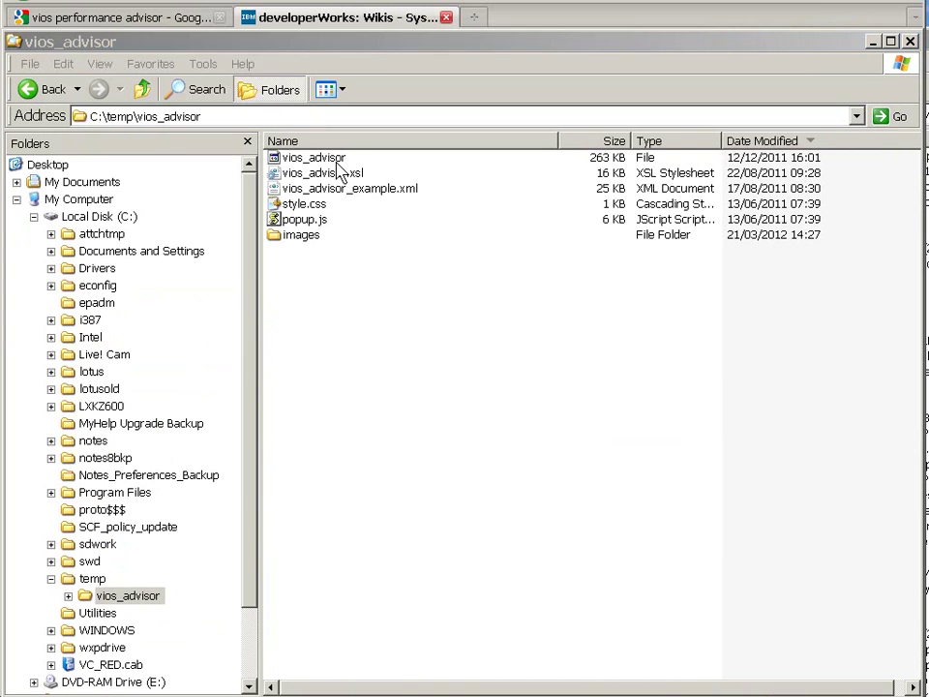
pyautogui.click(336, 131)
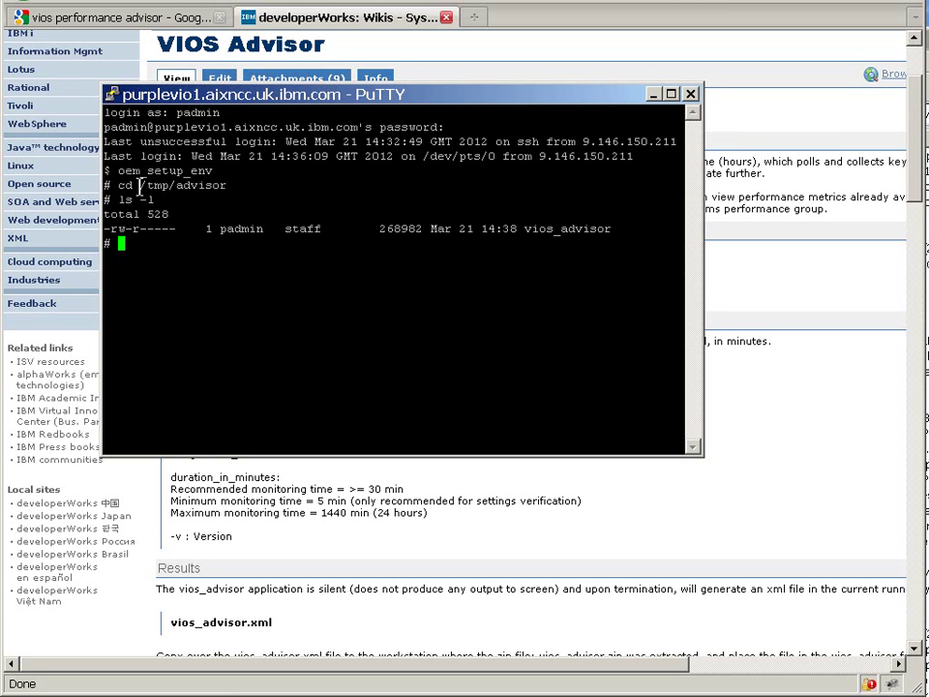
# Make the vios_advisor binary in /tmp/advisor executable with chmod +x vios*
pyautogui.moveTo(140, 184); pyautogui.dragTo(226, 185)
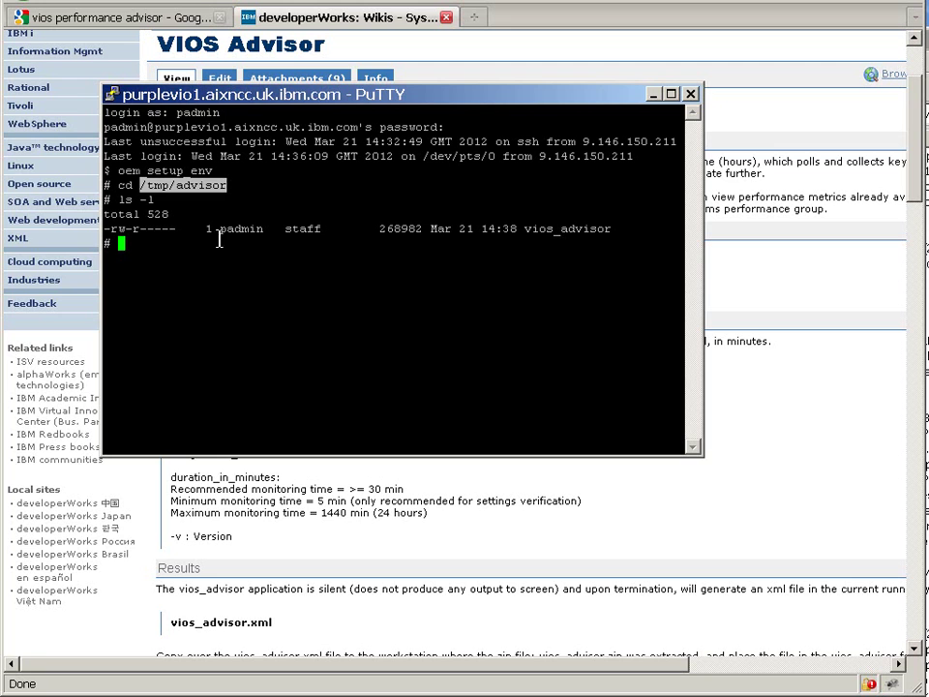
pyautogui.click(167, 178)
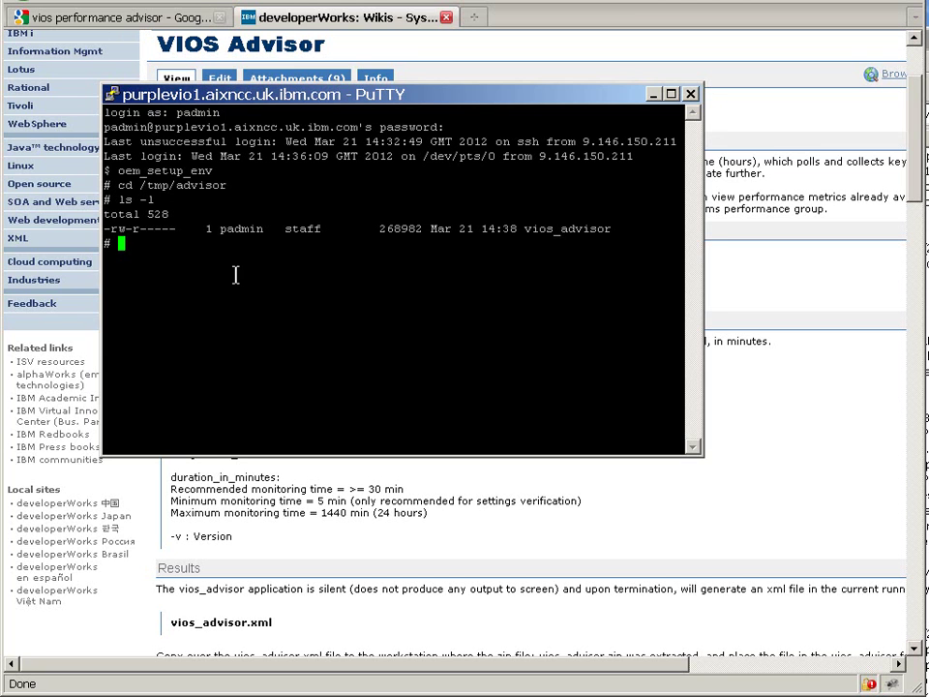
pyautogui.write('chmod +x vios*')
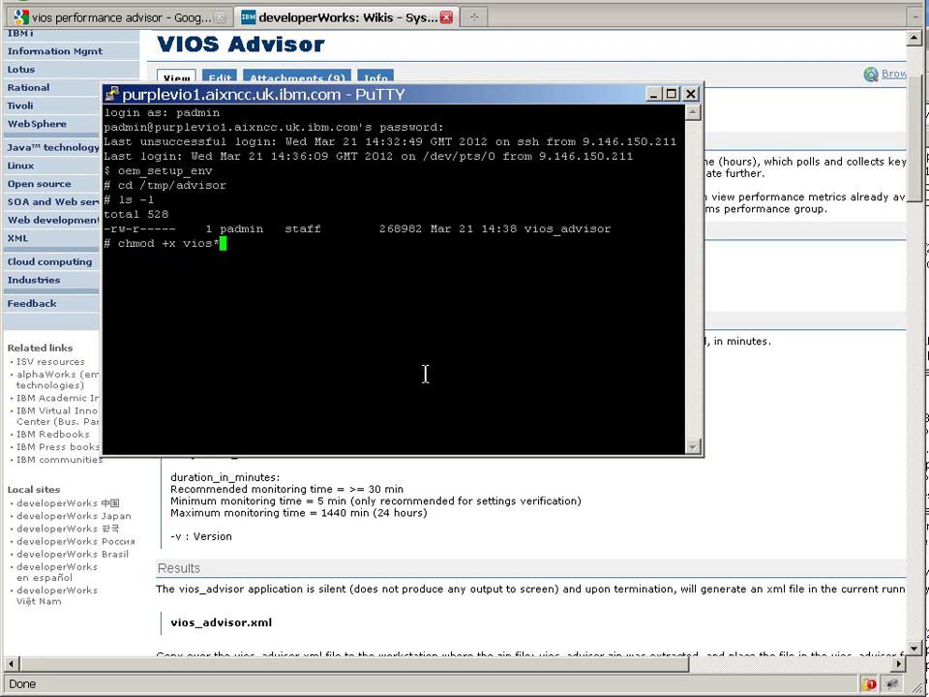
pyautogui.press('Return')
# Check the new permissions with ls -l and run ./vios_advisor to show its usage
pyautogui.write('ls -l')
pyautogui.press('Return')
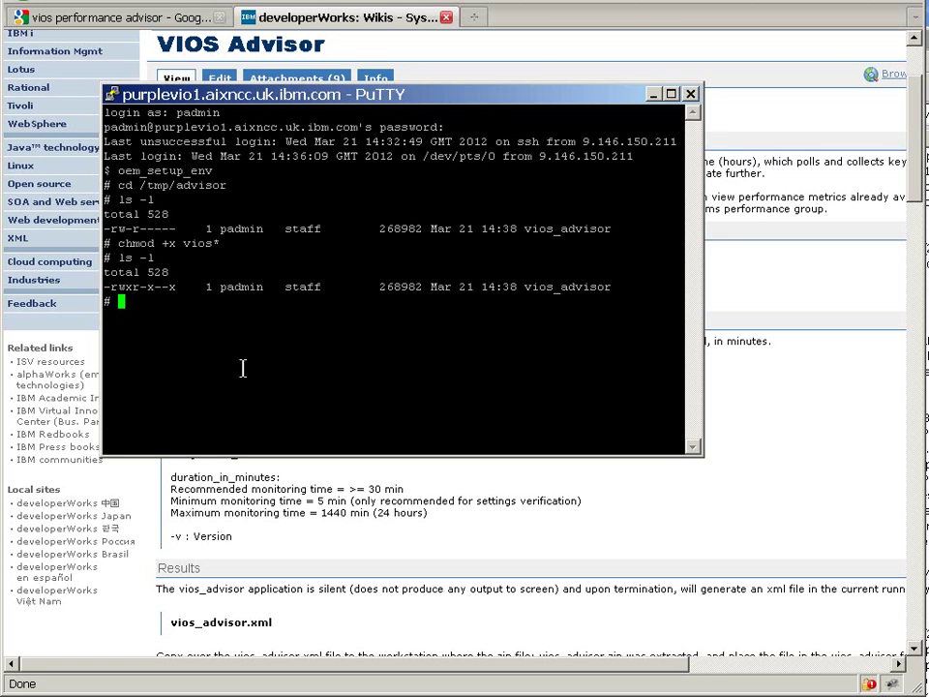
pyautogui.write('./vios_advisor')
pyautogui.press('Return')
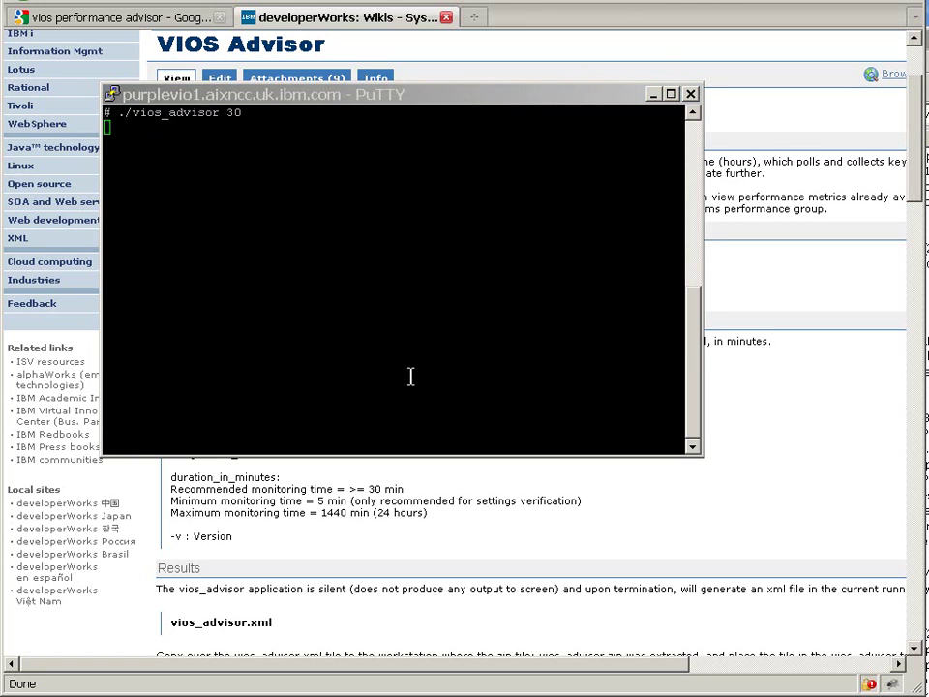
# After the 30-minute run, list the directory with ls -l to confirm vios_advisor.xml exists
pyautogui.click(405, 371)
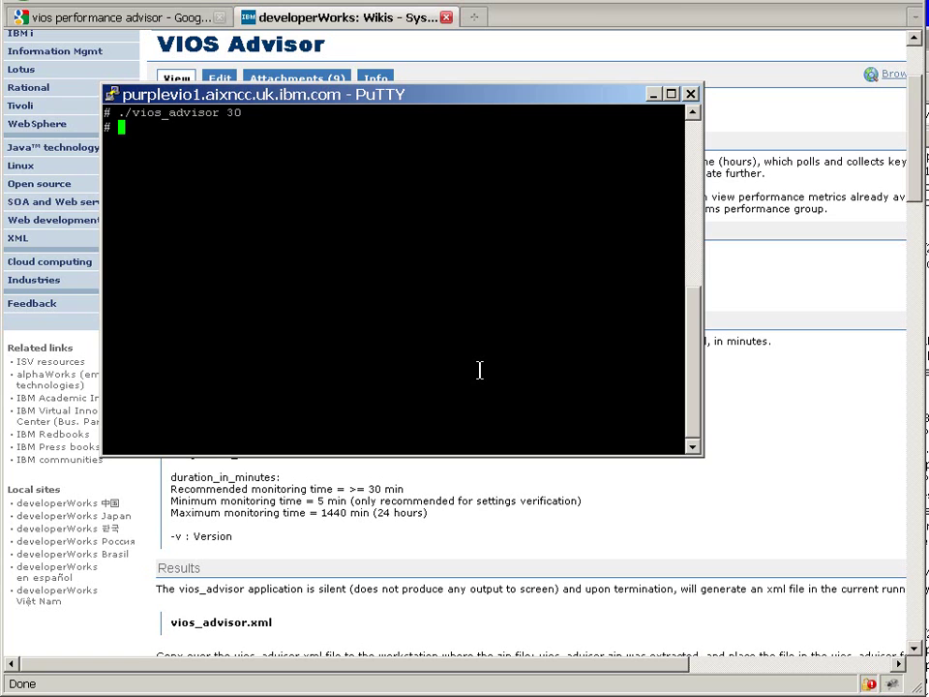
pyautogui.write('ls -l')
pyautogui.press('Return')
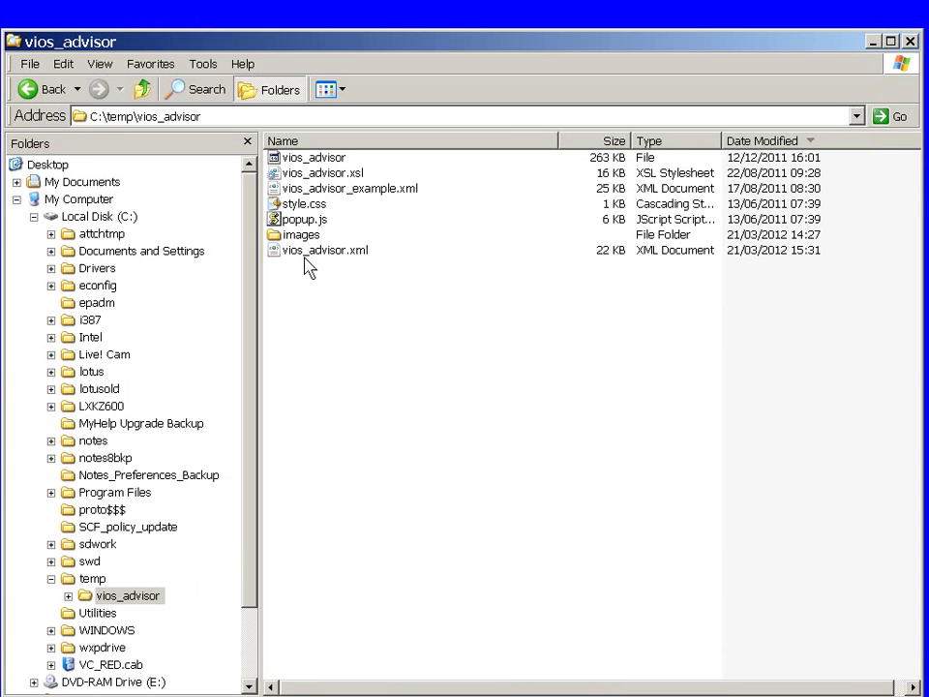
# Open vios_advisor.xml from C:\temp\vios_advisor so it displays in Internet Explorer
pyautogui.moveTo(368, 252)
pyautogui.mouseDown()
pyautogui.moveTo(343, 252)
pyautogui.moveTo(383, 265)
pyautogui.mouseUp()
pyautogui.click(379, 291)
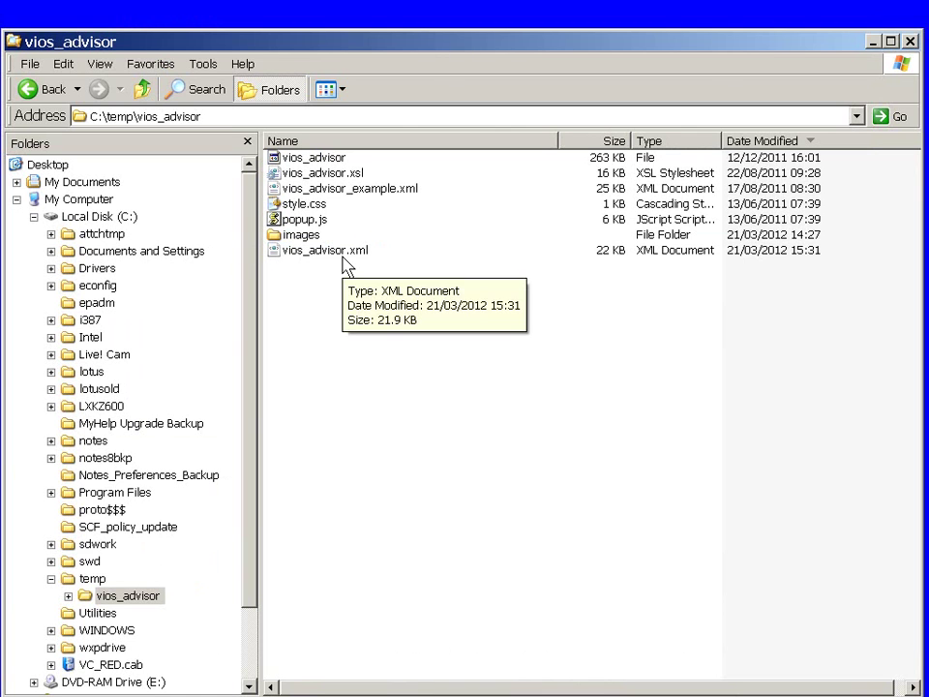
pyautogui.click(344, 263)
pyautogui.rightClick(345, 264)
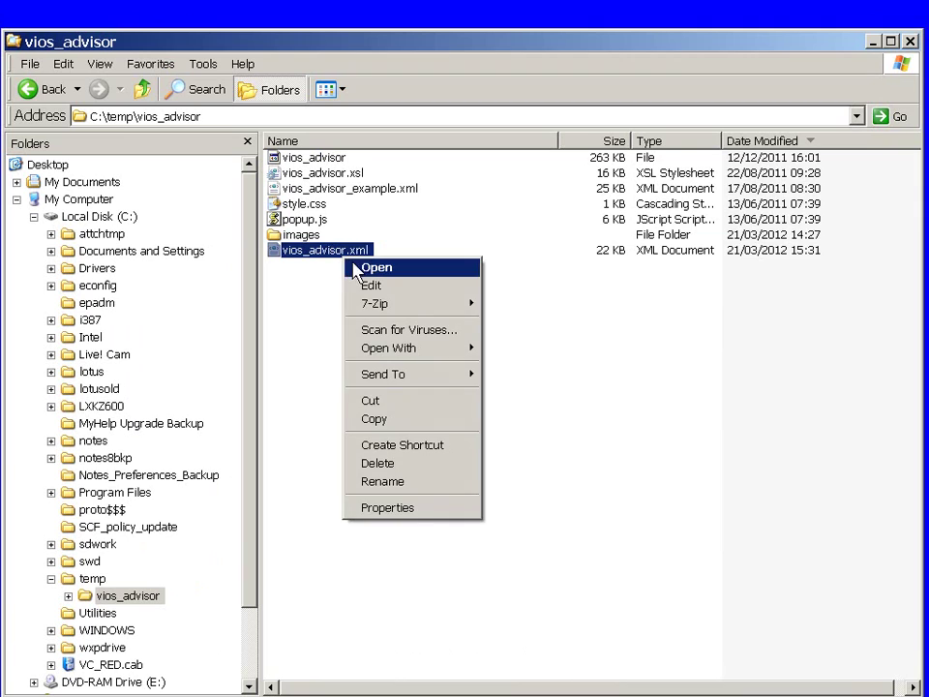
pyautogui.click(366, 268)
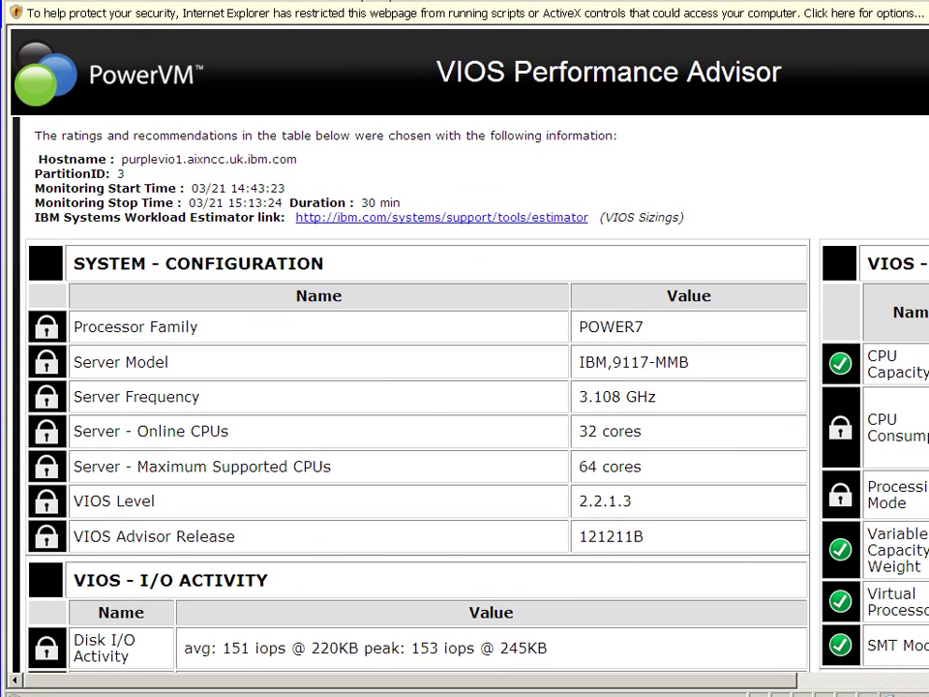
# Allow the report page's blocked content from the Information Bar and accept the security warning
pyautogui.click(448, 21)
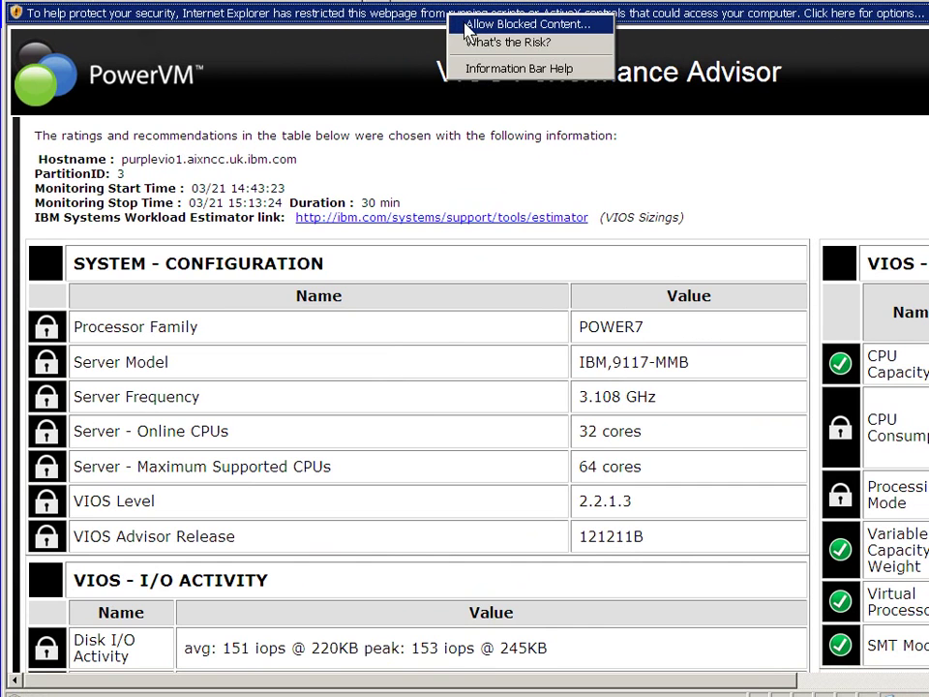
pyautogui.click(461, 26)
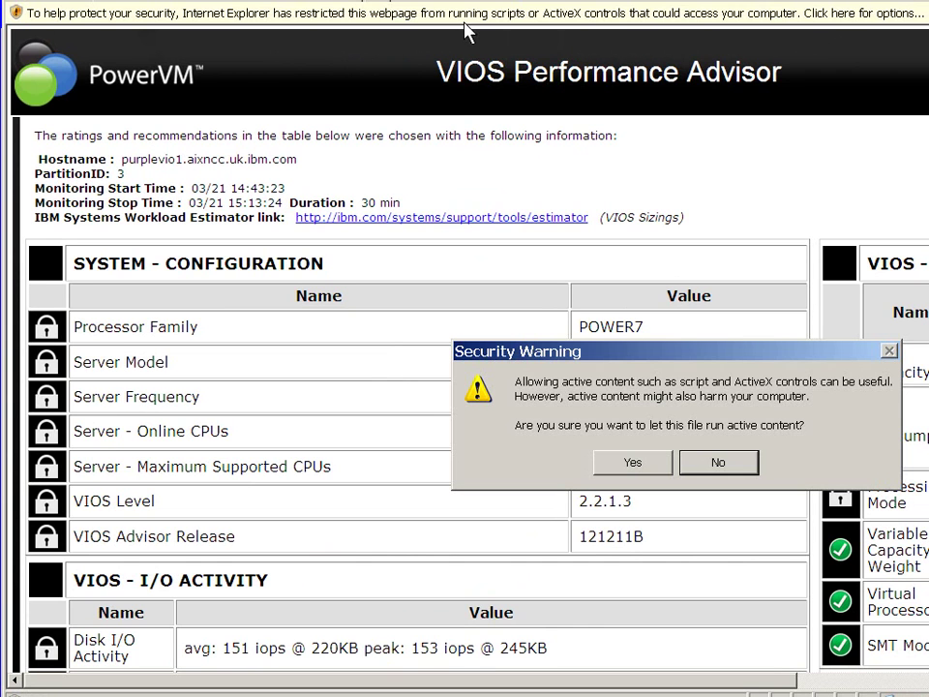
pyautogui.click(653, 470)
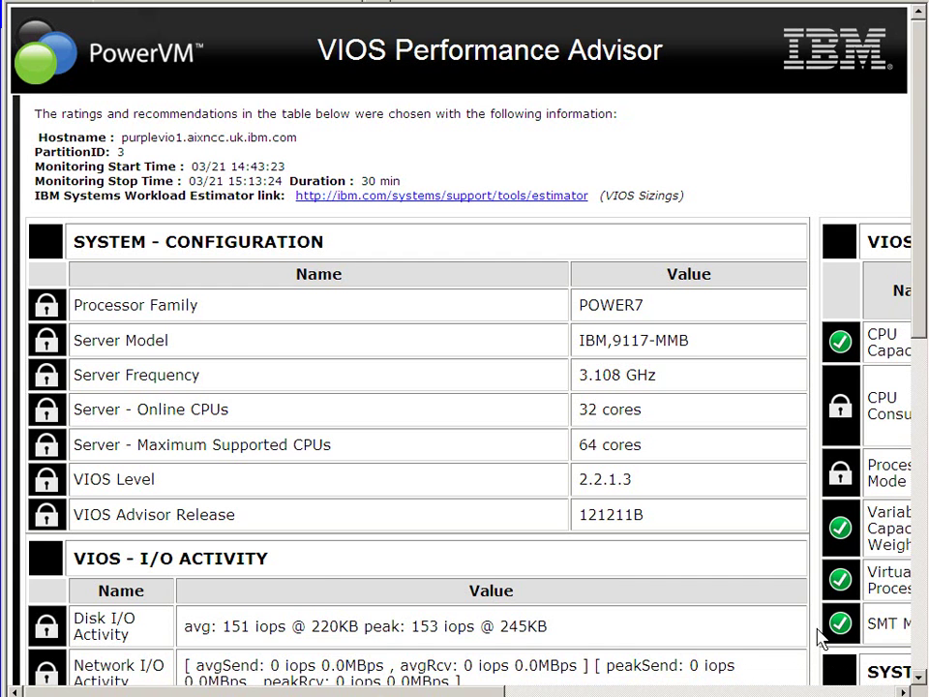
# Zoom and scroll the report to show the Shared Pool Monitoring and 4.250 GB Real Memory recommendations
pyautogui.hotkey('ctrl', '-')
pyautogui.hotkey('ctrl', '-')
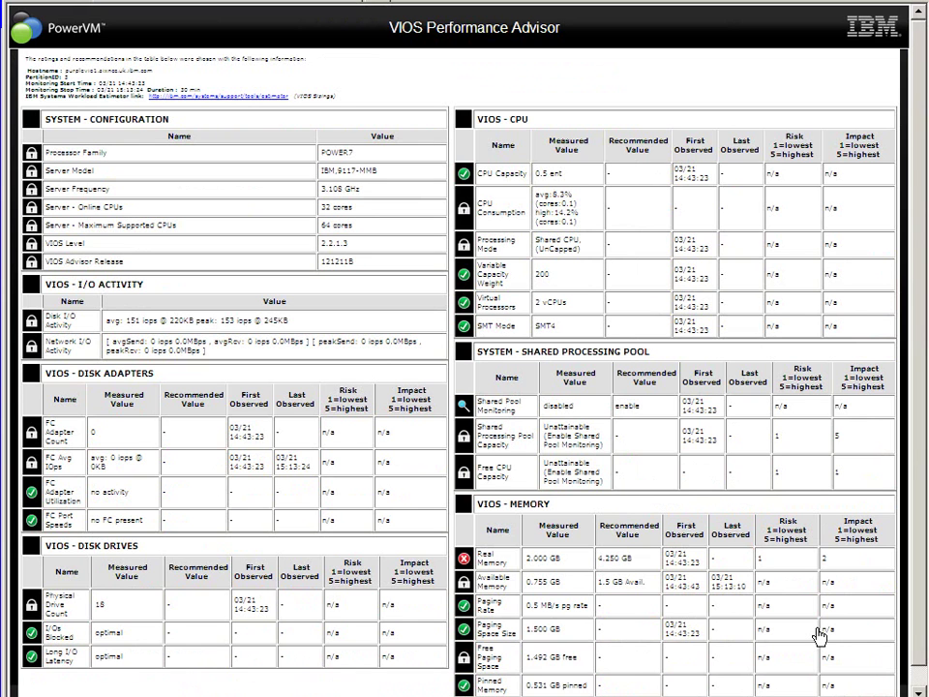
pyautogui.hotkey('ctrl', '0')
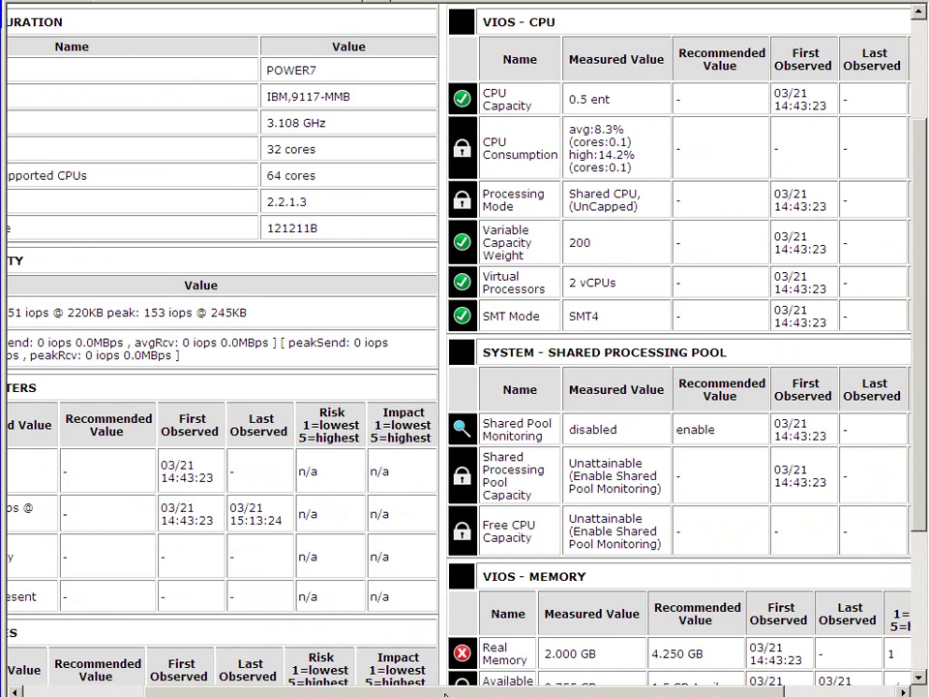
pyautogui.moveTo(446, 694); pyautogui.dragTo(304, 694)
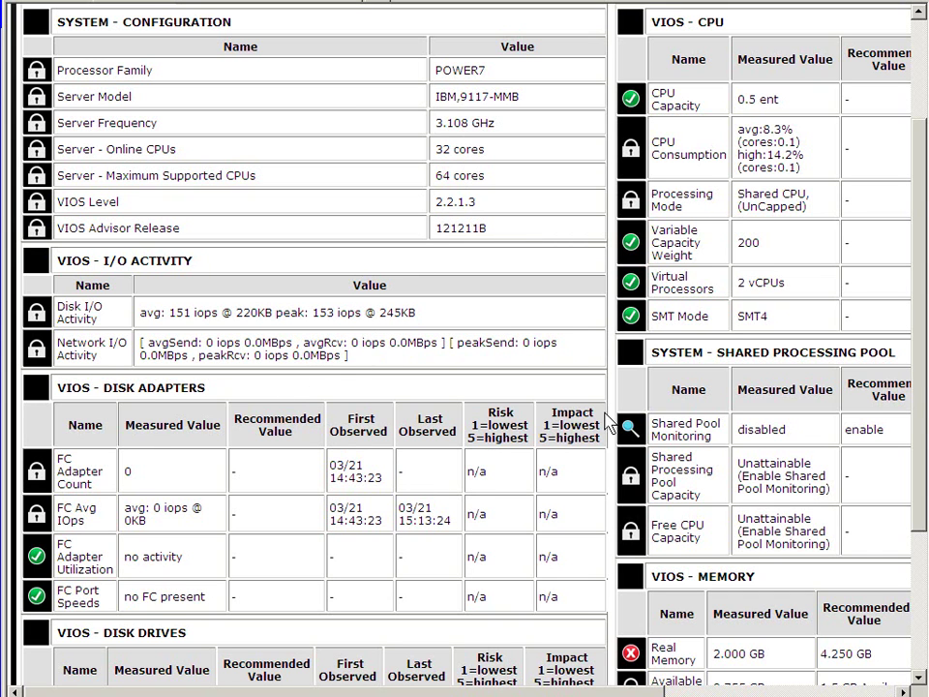
pyautogui.scroll(-1, 922, 416)
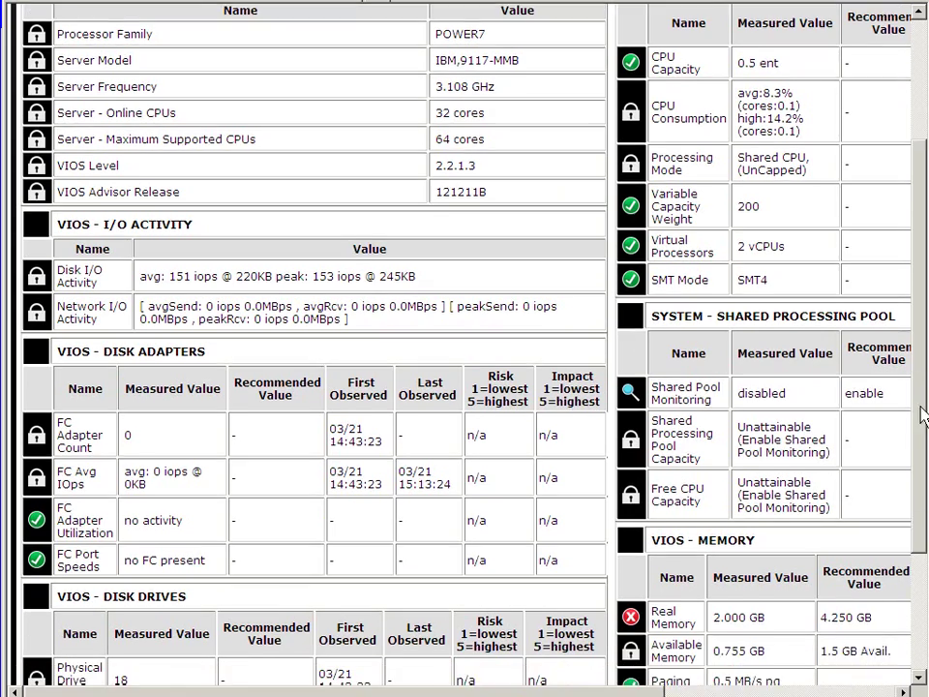
pyautogui.moveTo(922, 416); pyautogui.dragTo(920, 545)
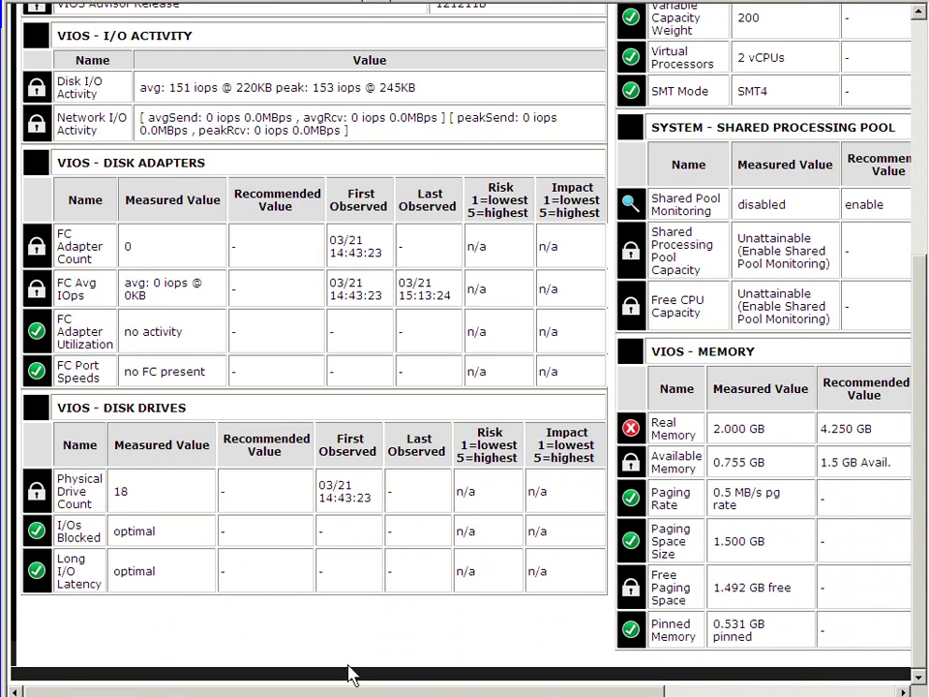
pyautogui.moveTo(382, 687); pyautogui.dragTo(611, 694)
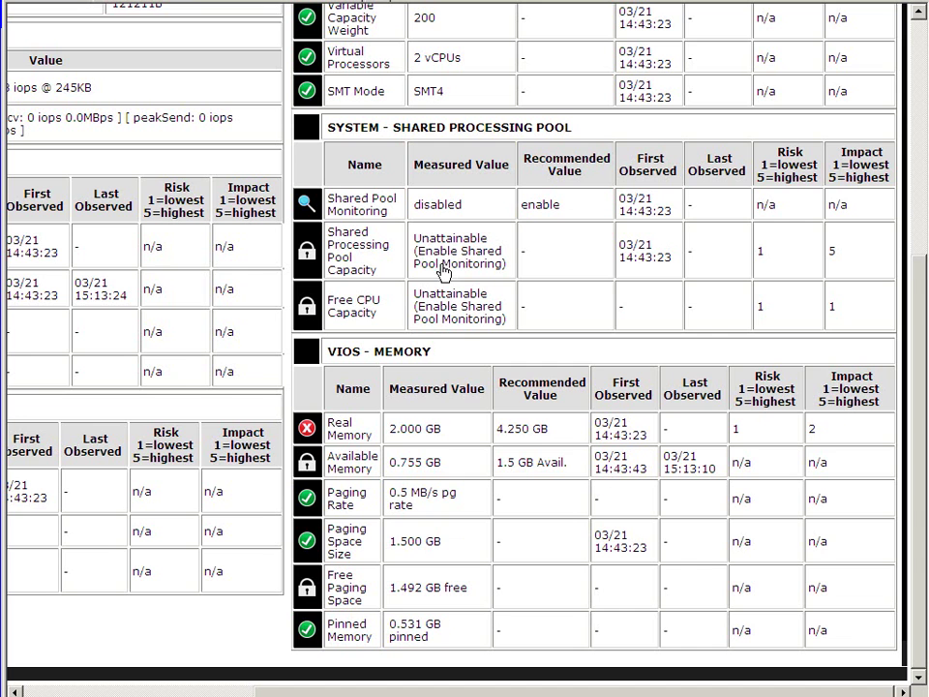
pyautogui.click(376, 215)
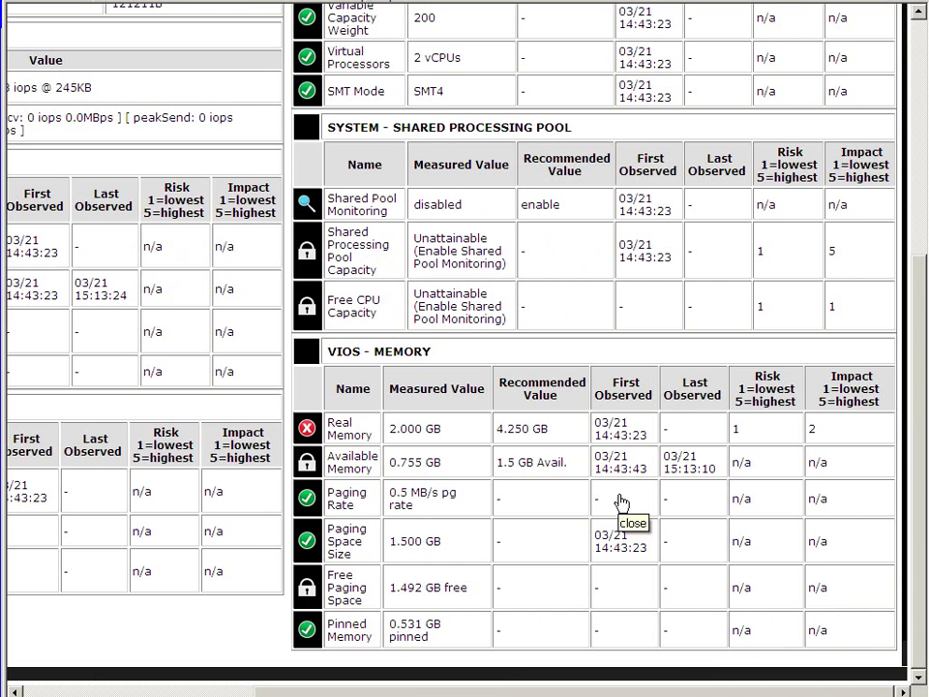
pyautogui.click(619, 499)
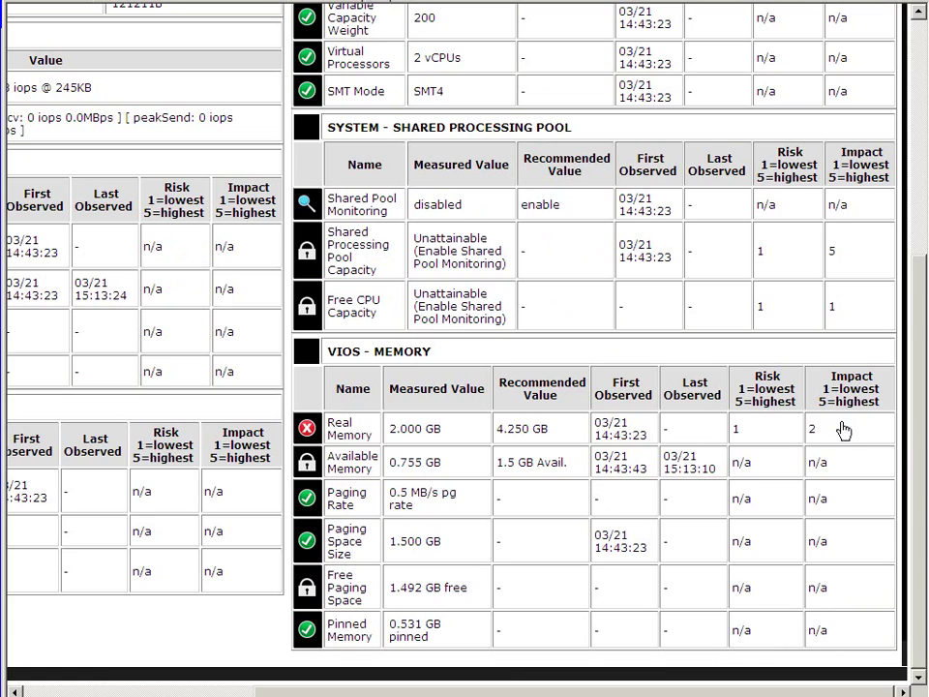
pyautogui.moveTo(923, 406); pyautogui.dragTo(921, 237)
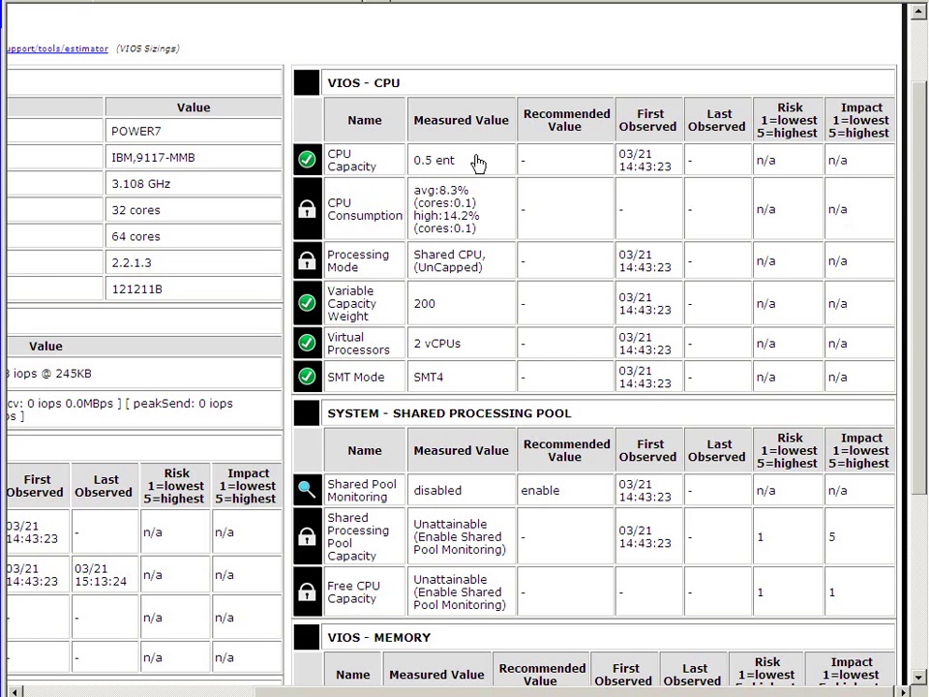
pyautogui.moveTo(478, 163); pyautogui.dragTo(418, 162)
pyautogui.click(420, 156)
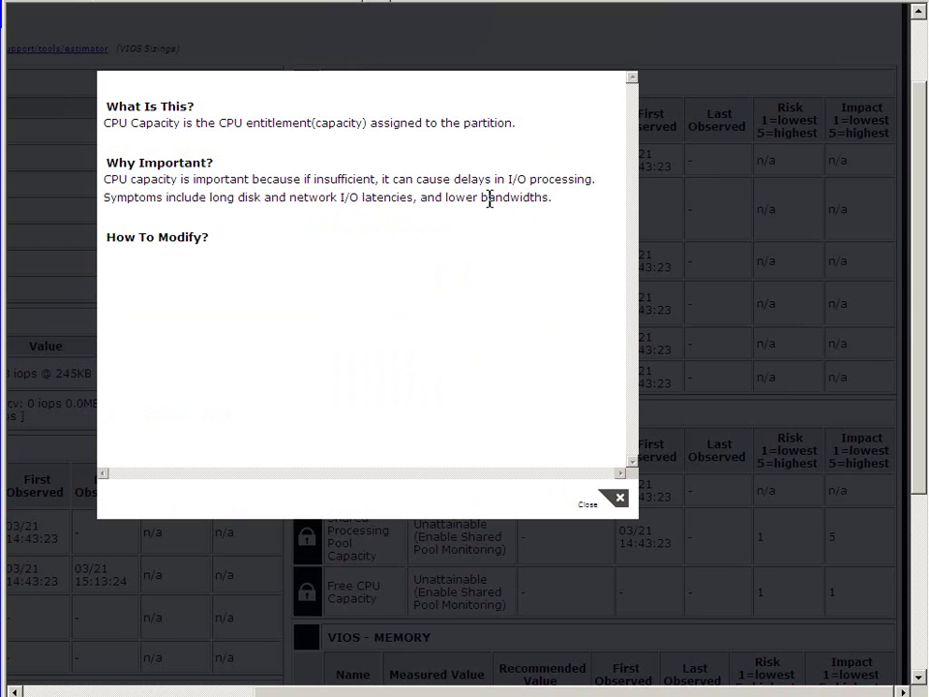
pyautogui.click(621, 499)
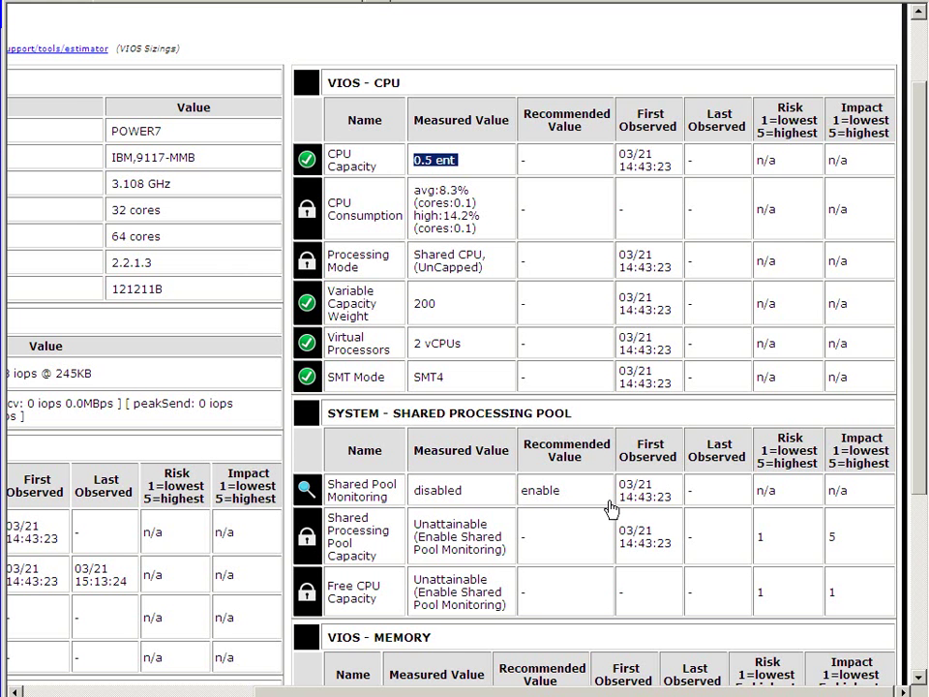